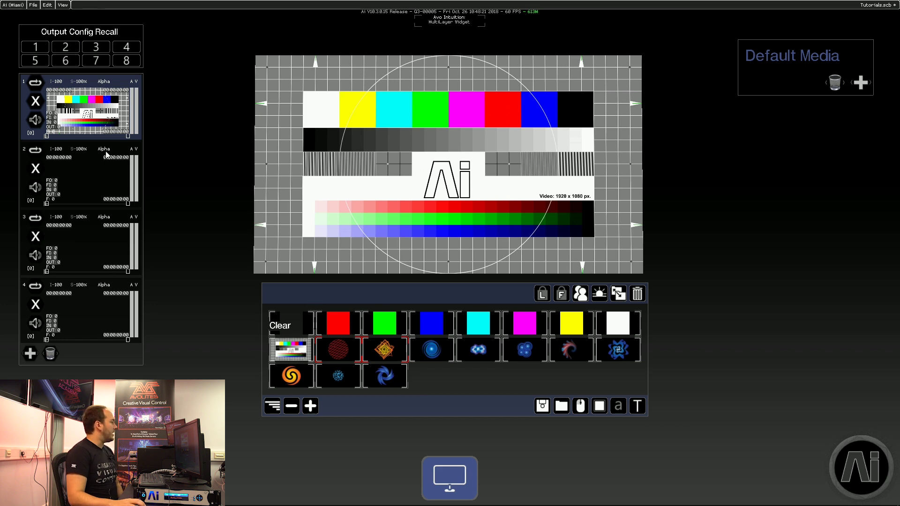
# Set layer 1's external image source to NDI 4 and close the layer controller.
pyautogui.click(102, 121)
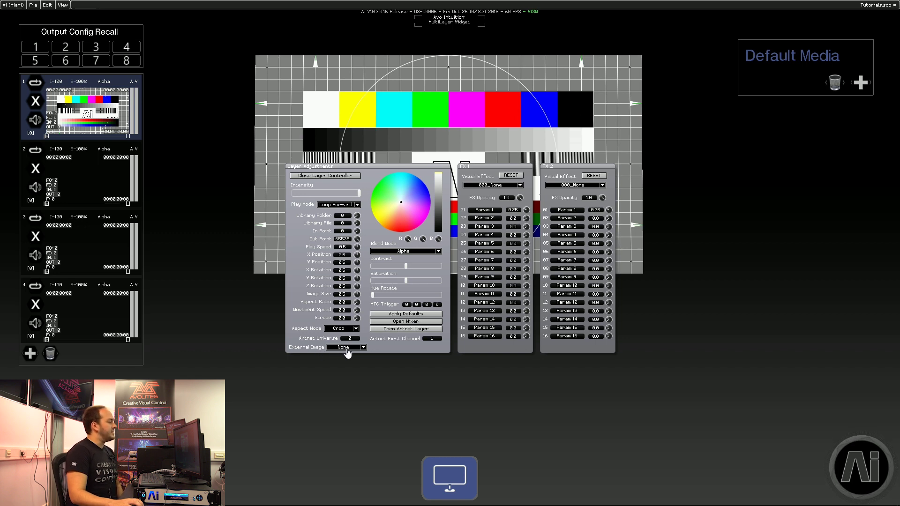
pyautogui.click(349, 352)
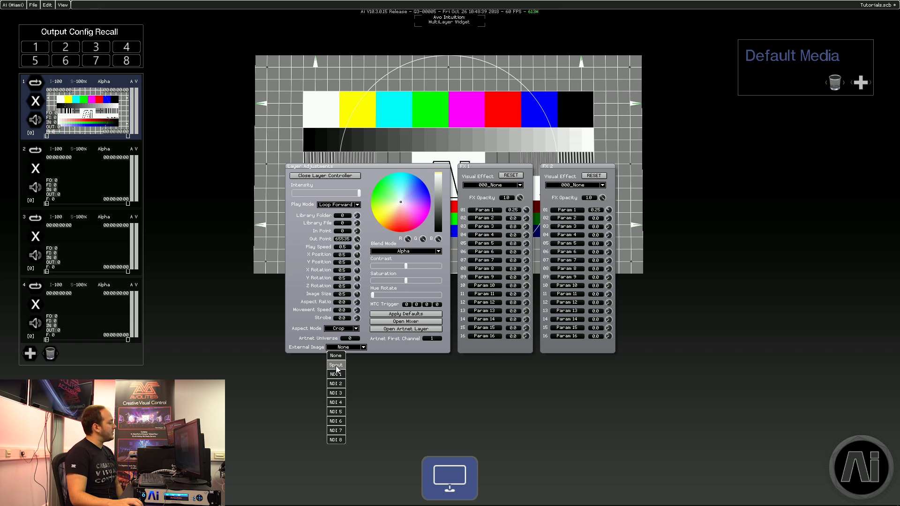
pyautogui.click(336, 403)
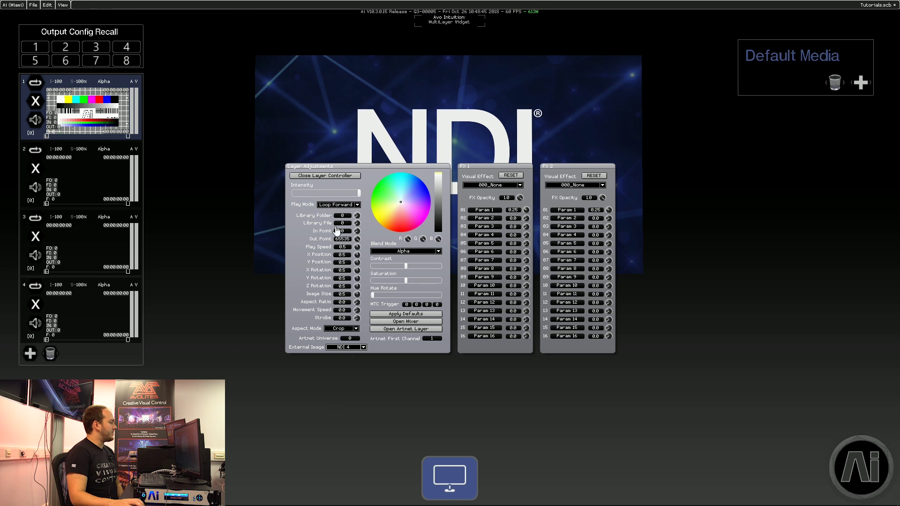
pyautogui.click(336, 177)
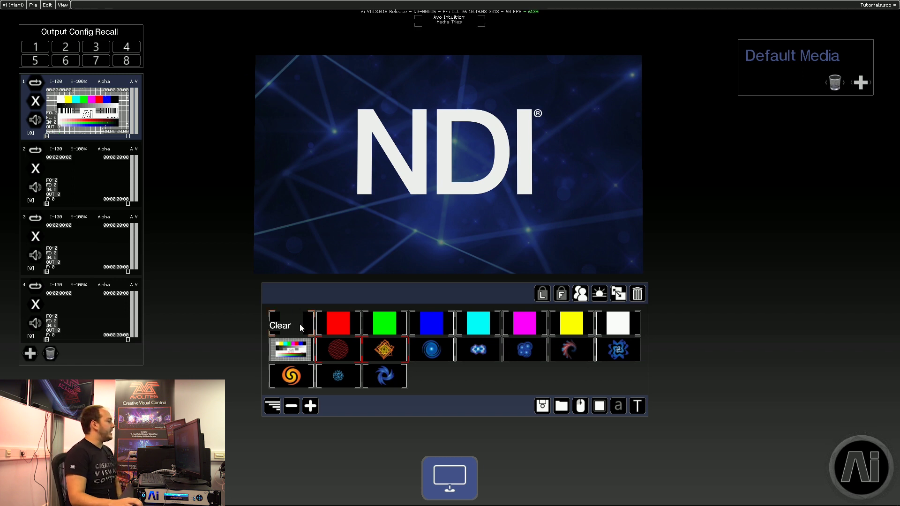
# Set layer 1's external image source back to None and close the layer controller.
pyautogui.click(299, 356)
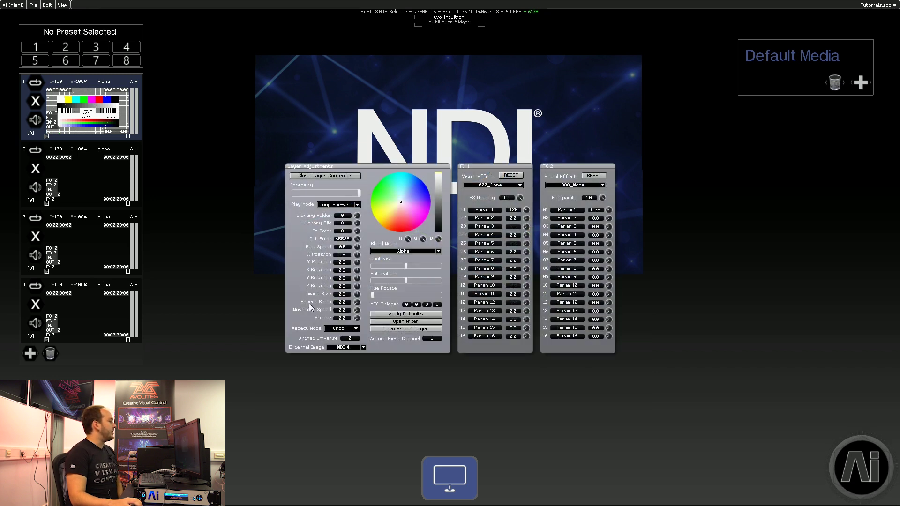
pyautogui.click(342, 347)
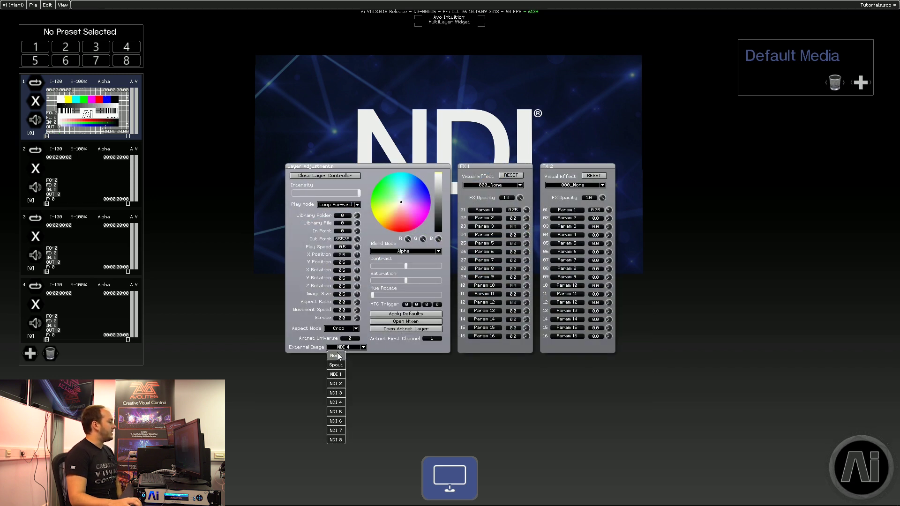
pyautogui.click(337, 355)
pyautogui.click(322, 176)
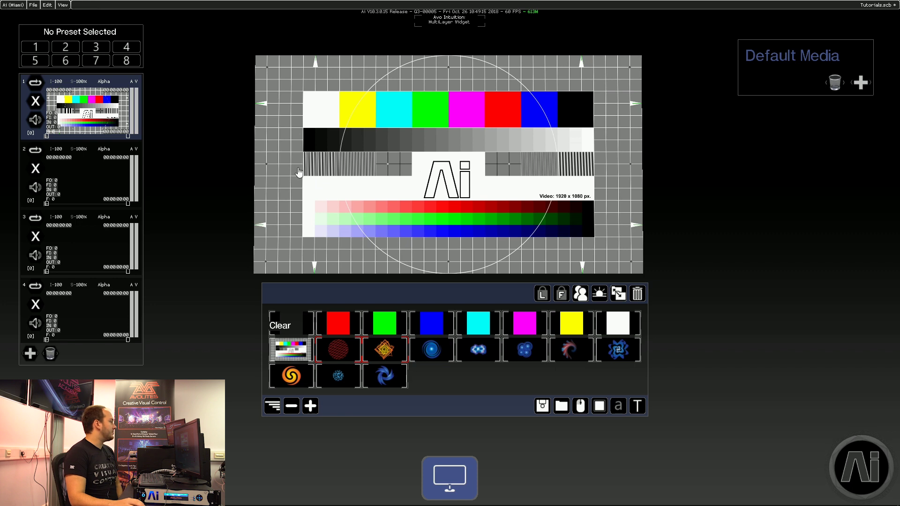
# Leave the full-screen interface and open the Stage Patch window.
pyautogui.press('Escape')
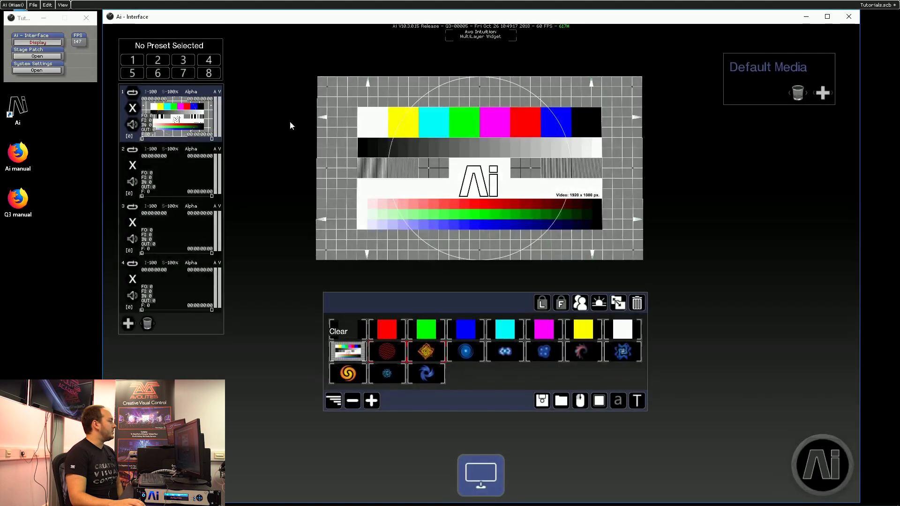
pyautogui.click(46, 56)
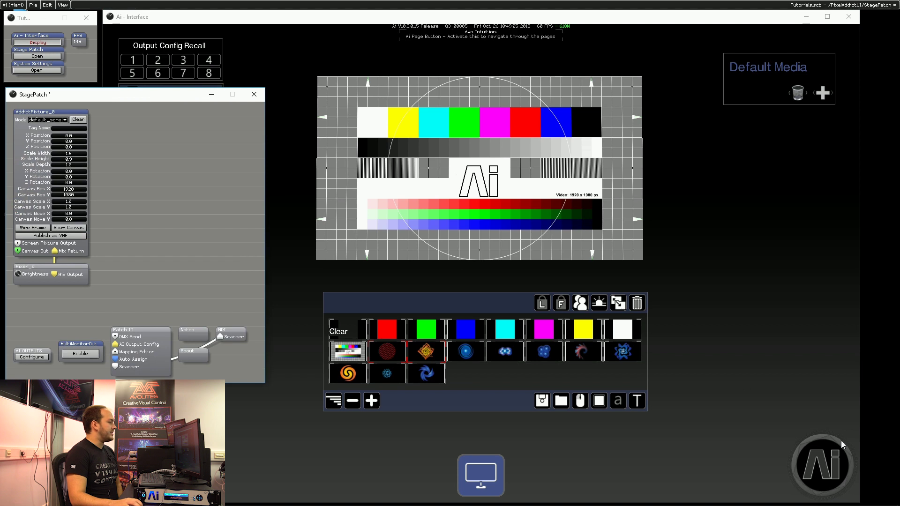
# View the stage patch inside the main interface, return to the performance page and bring the separate StagePatch window forward.
pyautogui.click(833, 461)
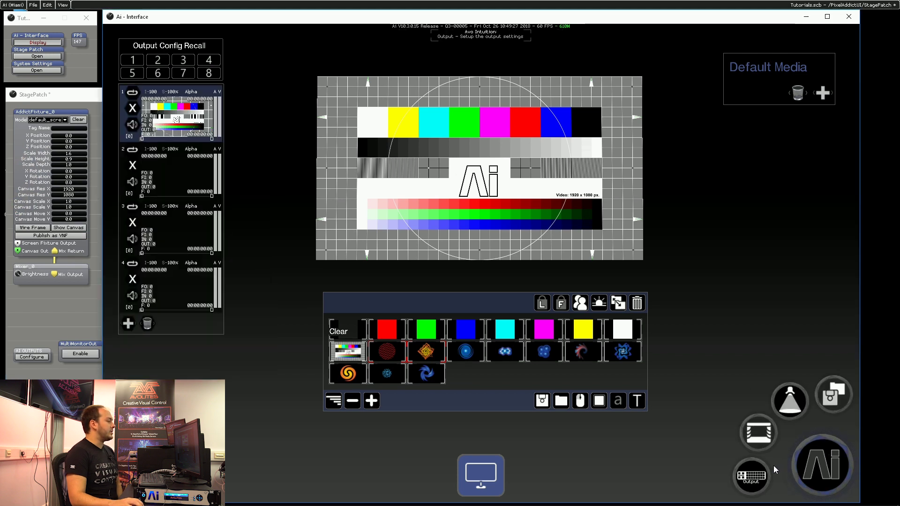
pyautogui.click(705, 482)
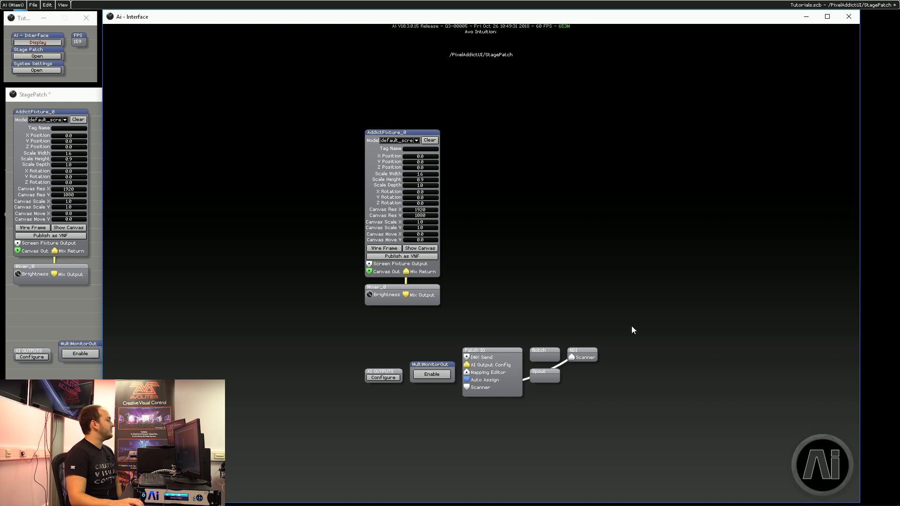
pyautogui.moveTo(797, 451)
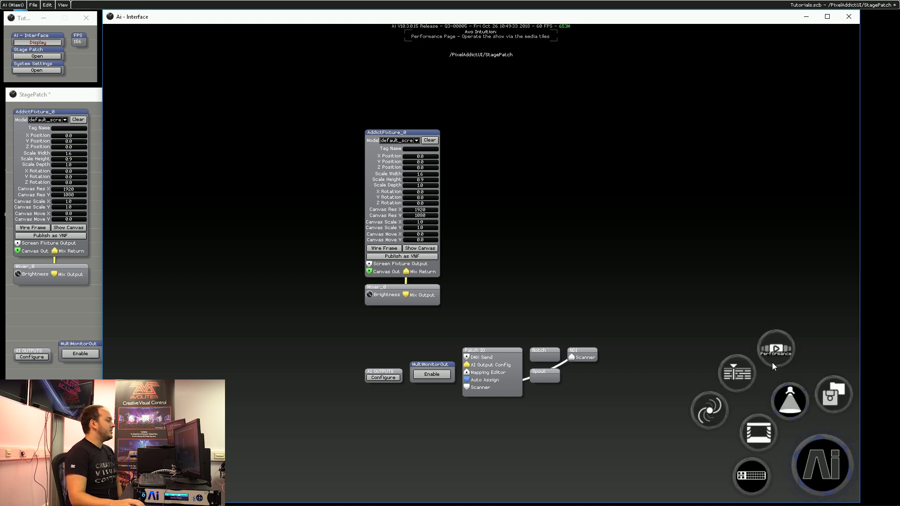
pyautogui.click(737, 367)
pyautogui.click(78, 106)
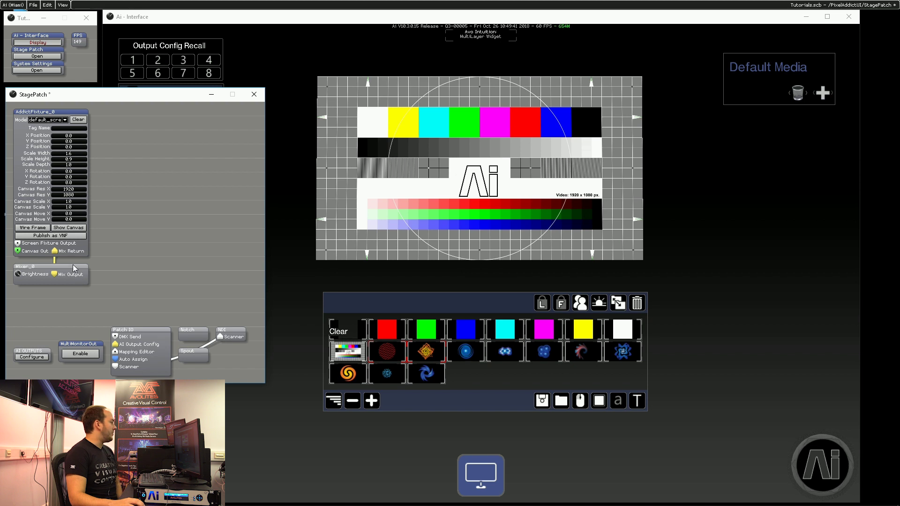
# Insert a Network NDI Sender module beside the screen fixture and connect the fixture's Canvas Out to its Texture Input.
pyautogui.rightClick(135, 245)
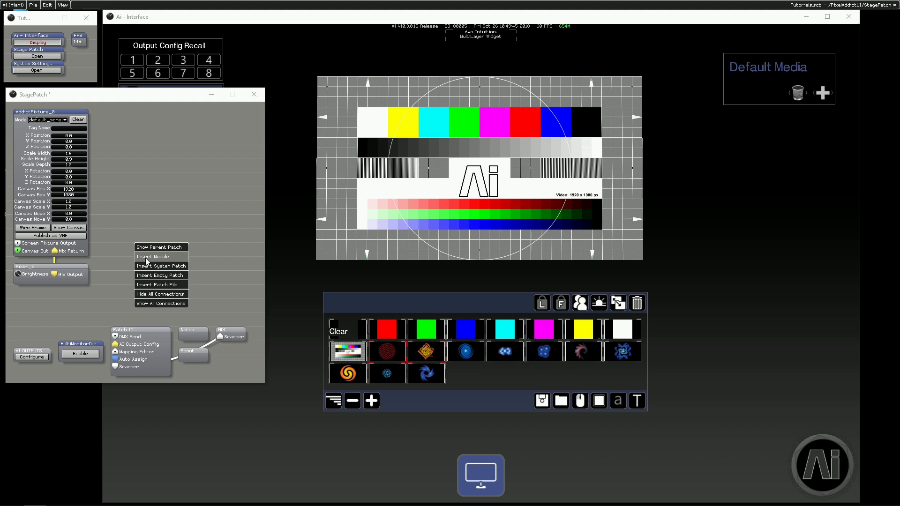
pyautogui.click(151, 259)
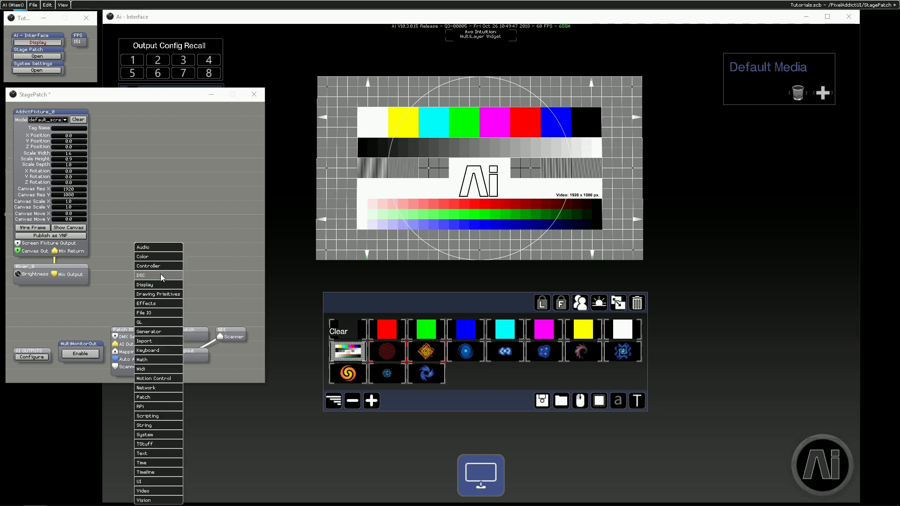
pyautogui.moveTo(169, 389)
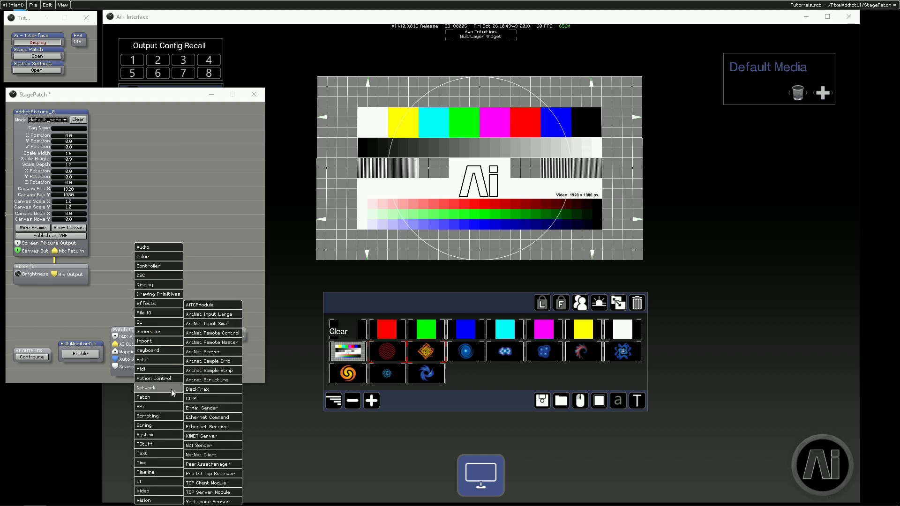
pyautogui.click(202, 448)
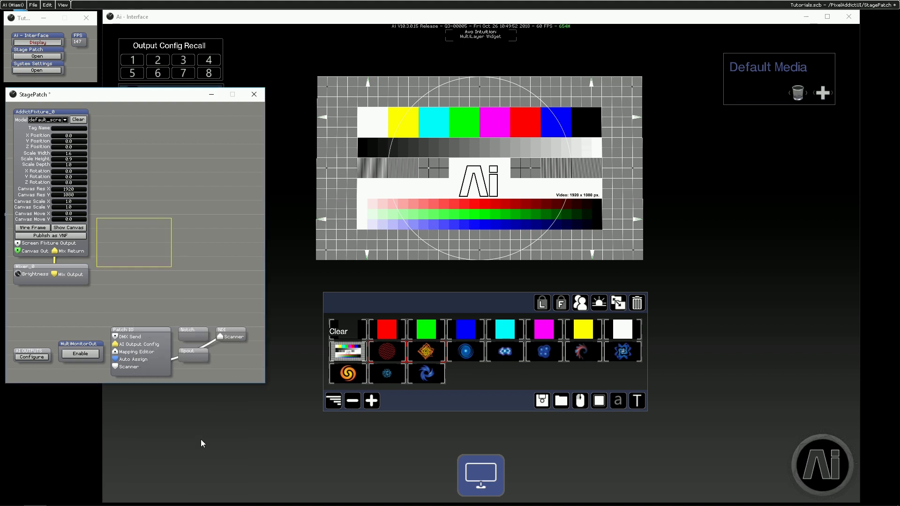
pyautogui.click(167, 228)
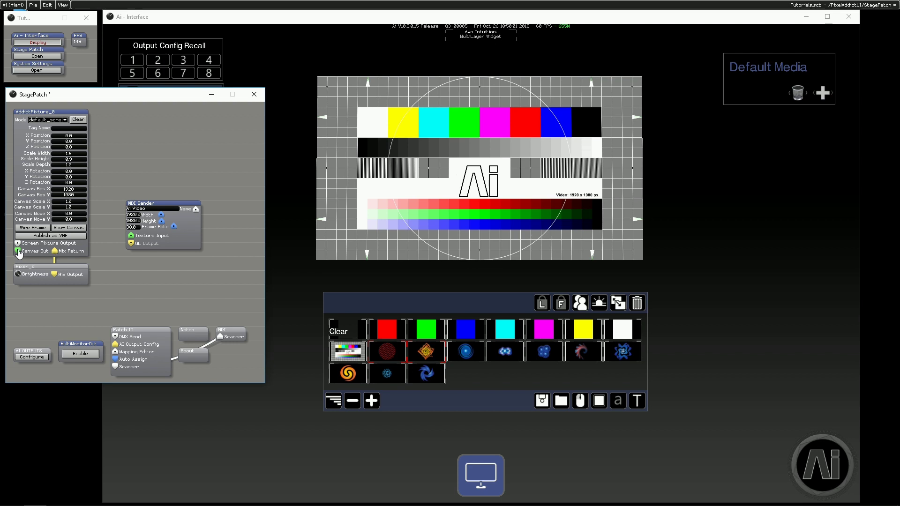
pyautogui.moveTo(17, 252); pyautogui.dragTo(132, 237)
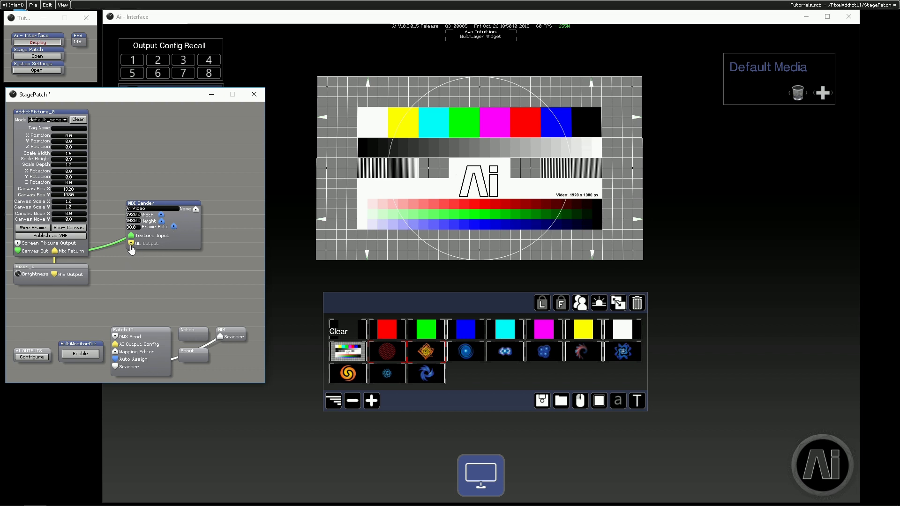
# Insert a GL Window module below the NDI Sender and connect it to the sender's GL Output.
pyautogui.rightClick(129, 261)
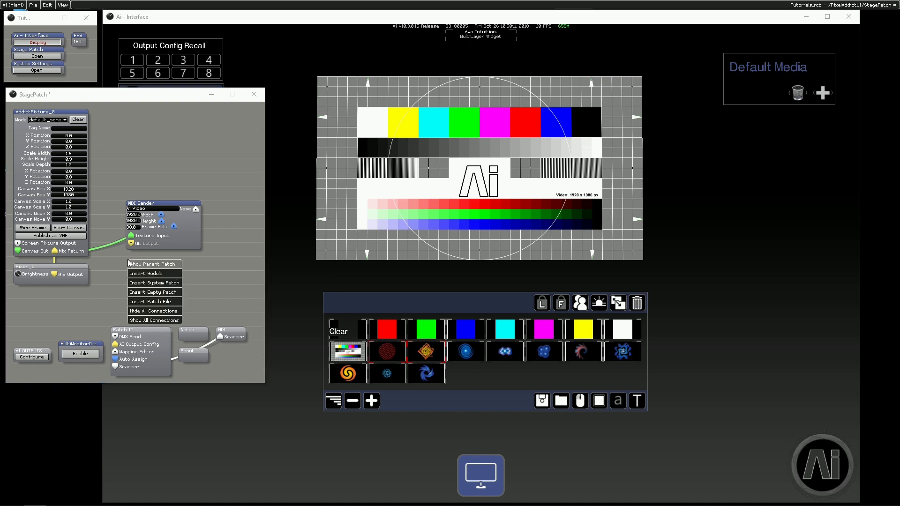
pyautogui.click(148, 274)
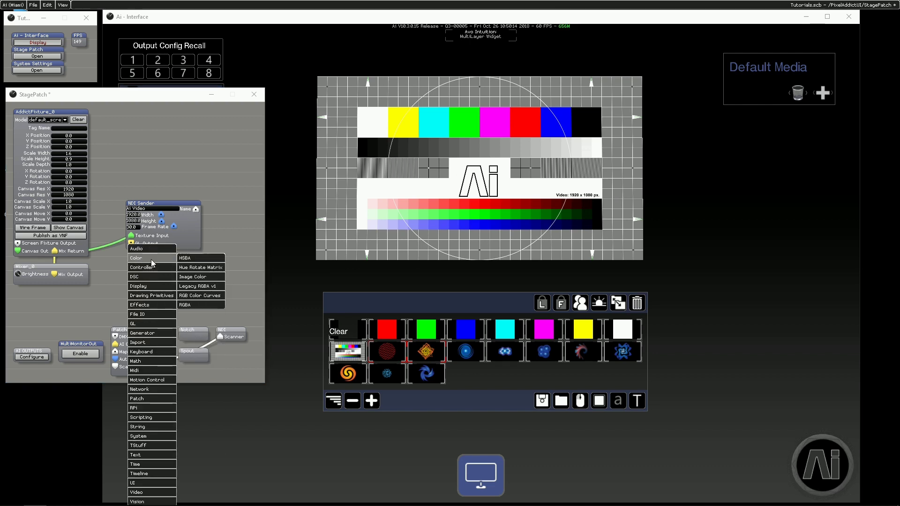
pyautogui.moveTo(151, 315)
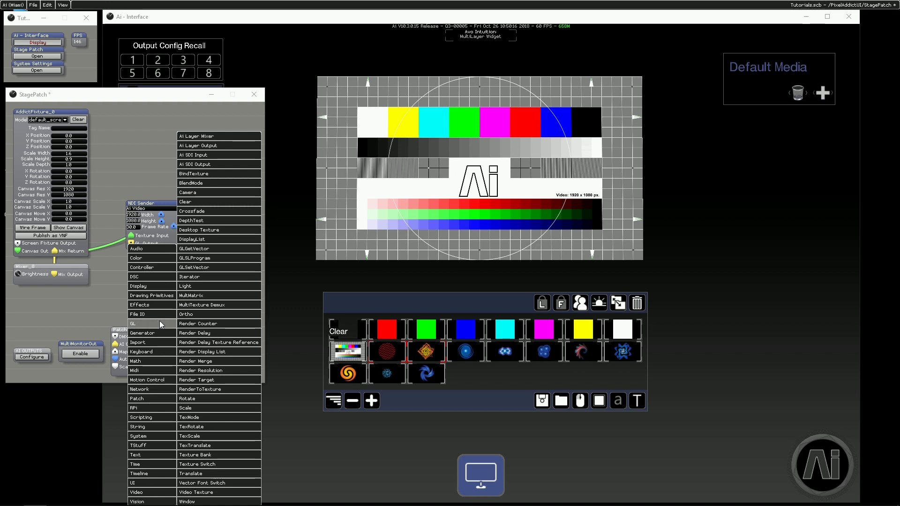
pyautogui.click(217, 500)
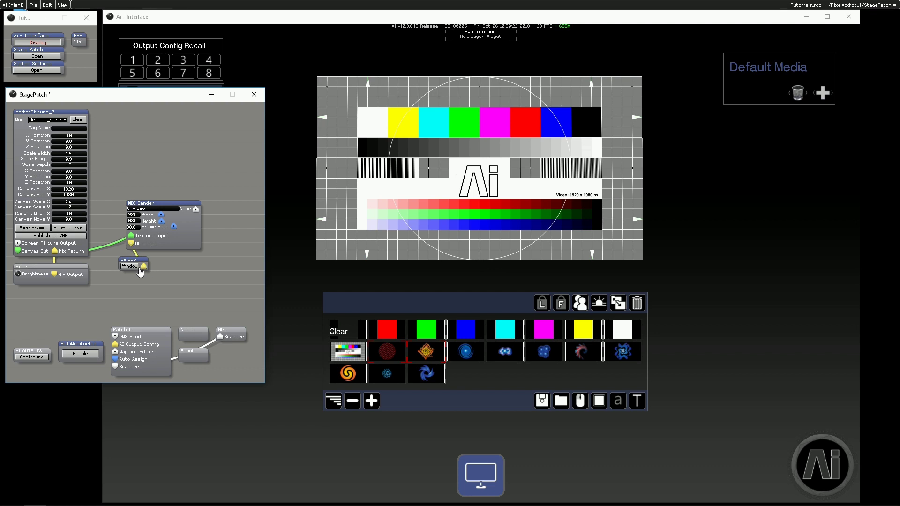
# Open the Window module's output window and compare its picture with the main interface.
pyautogui.click(131, 267)
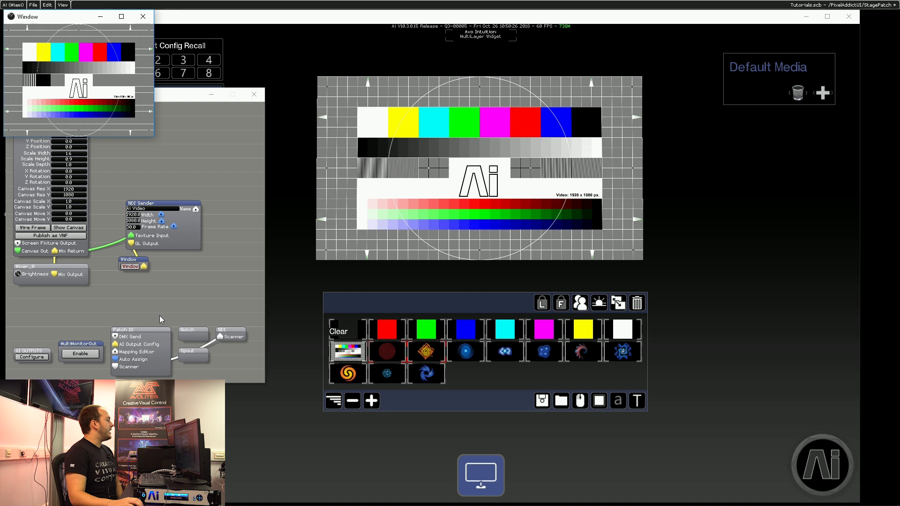
pyautogui.click(131, 266)
pyautogui.click(131, 266)
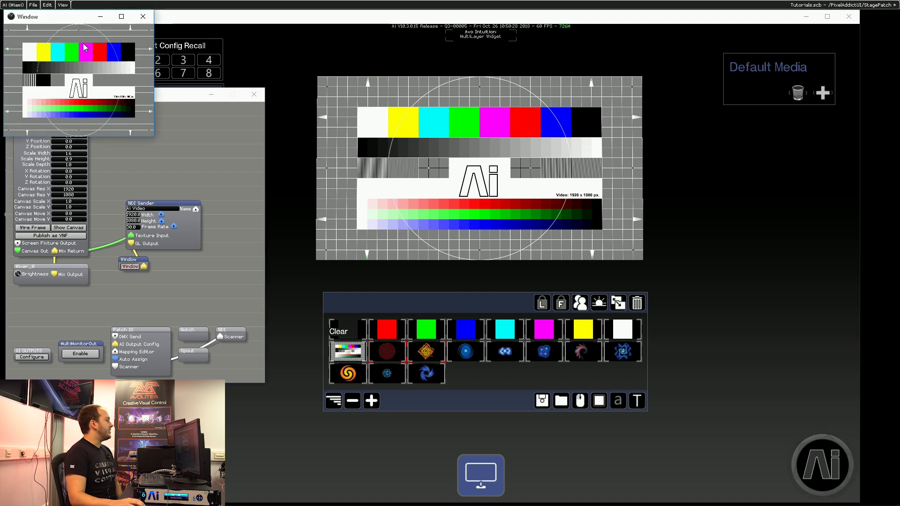
pyautogui.click(196, 43)
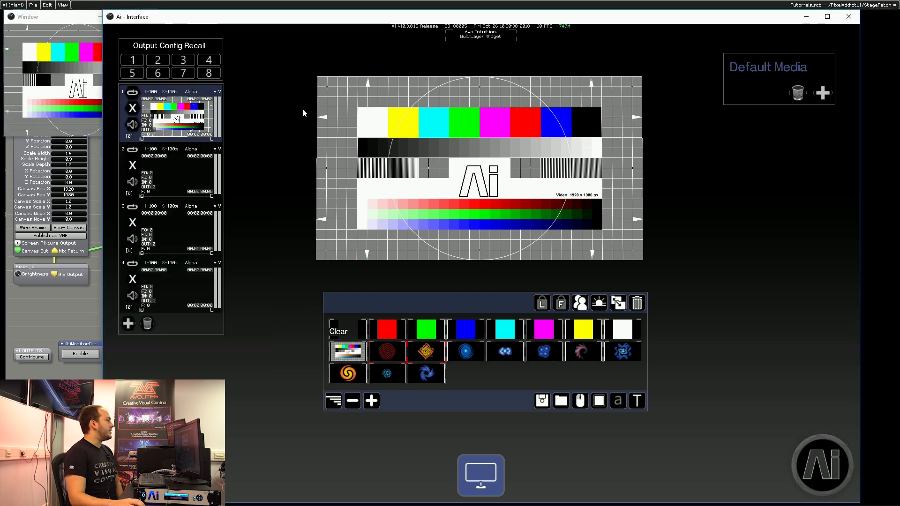
pyautogui.click(55, 33)
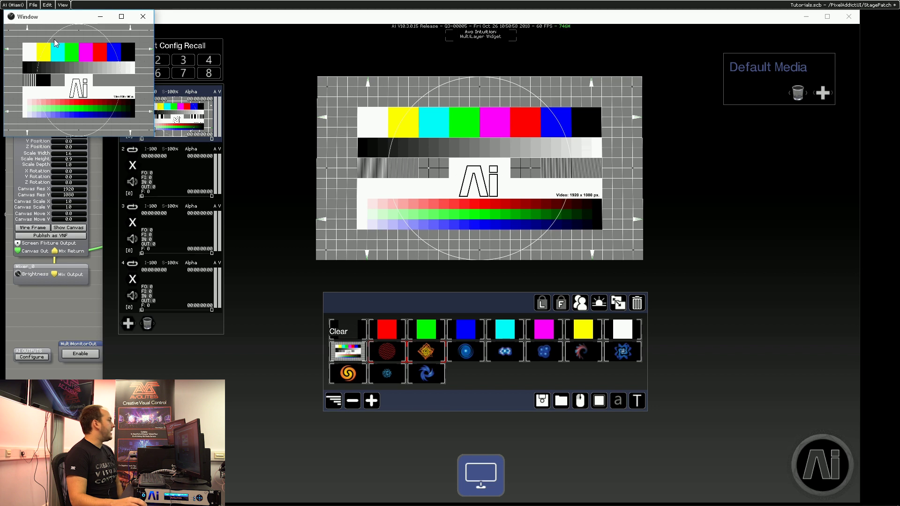
# Open the System Settings window to view the Artnet adaptor and NDI settings.
pyautogui.click(822, 466)
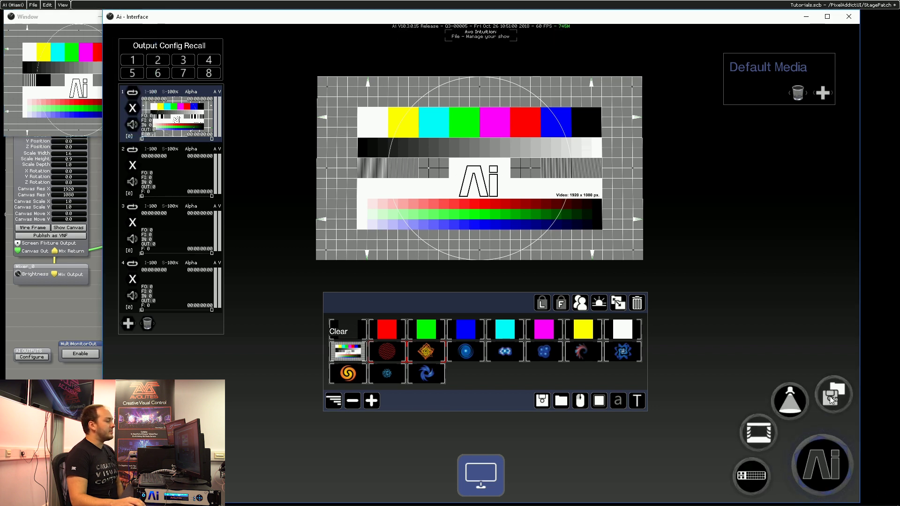
pyautogui.click(716, 400)
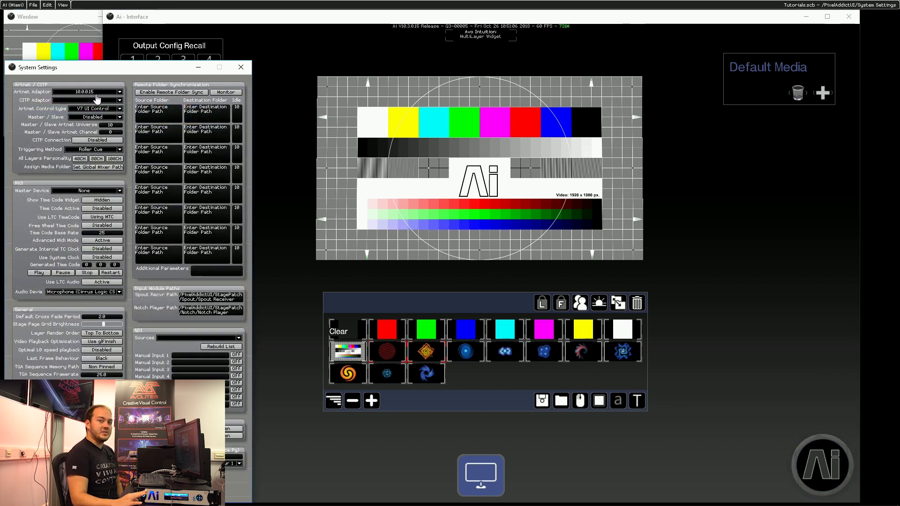
# Open the Internet Protocol Version 4 (TCP/IPv4) properties of the first Ethernet adapter in Windows to examine its IP address and subnet mask.
pyautogui.moveTo(837, 503)
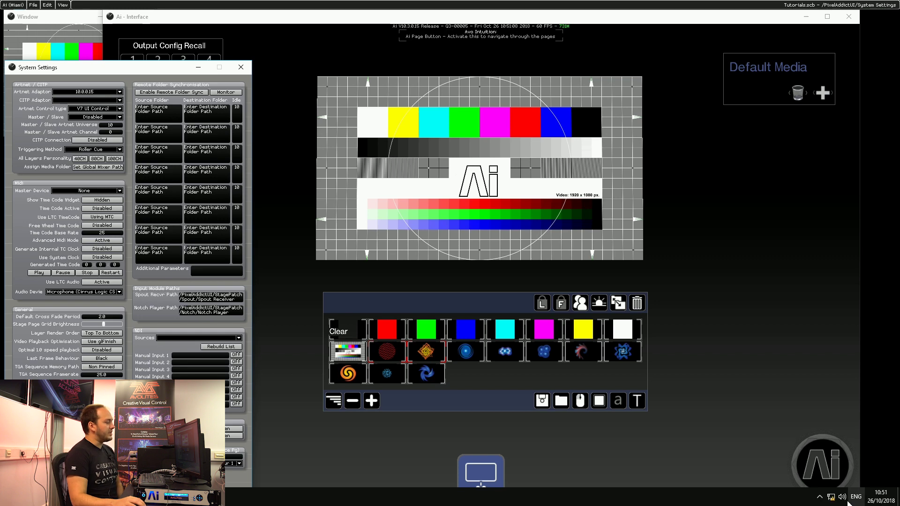
pyautogui.click(831, 497)
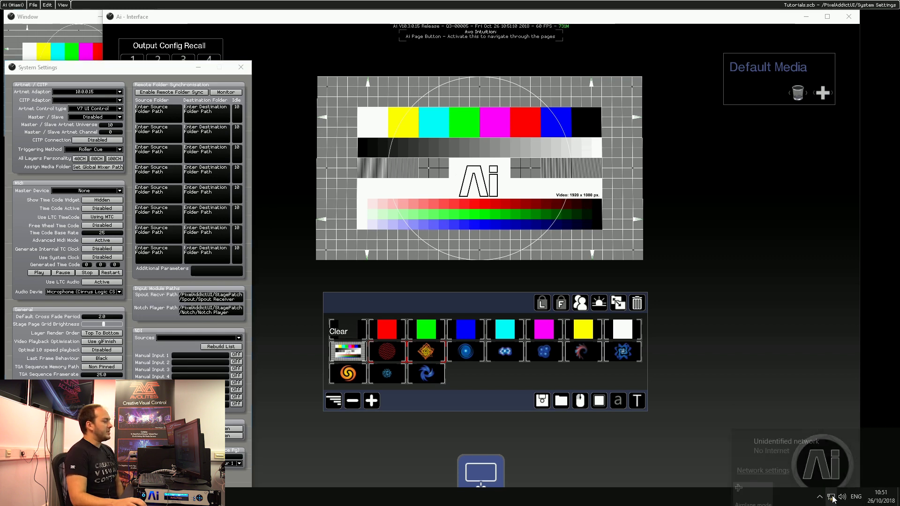
pyautogui.click(769, 452)
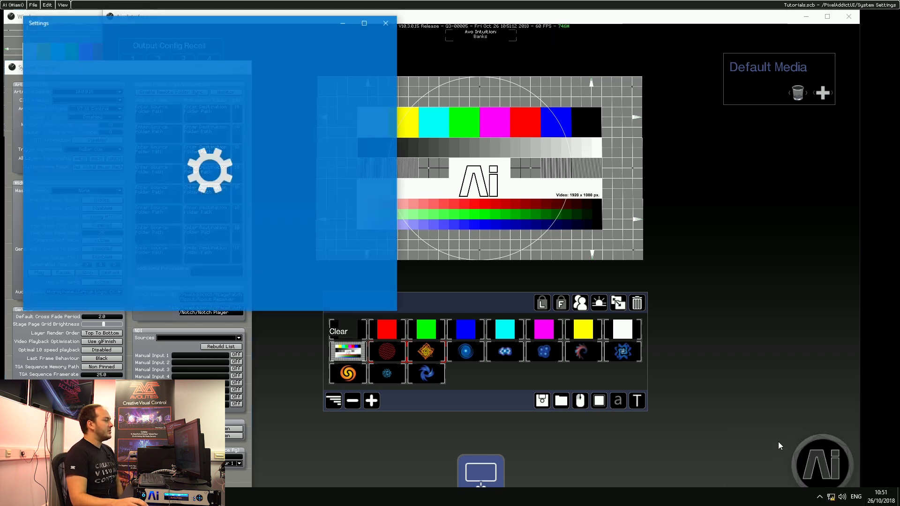
pyautogui.click(250, 161)
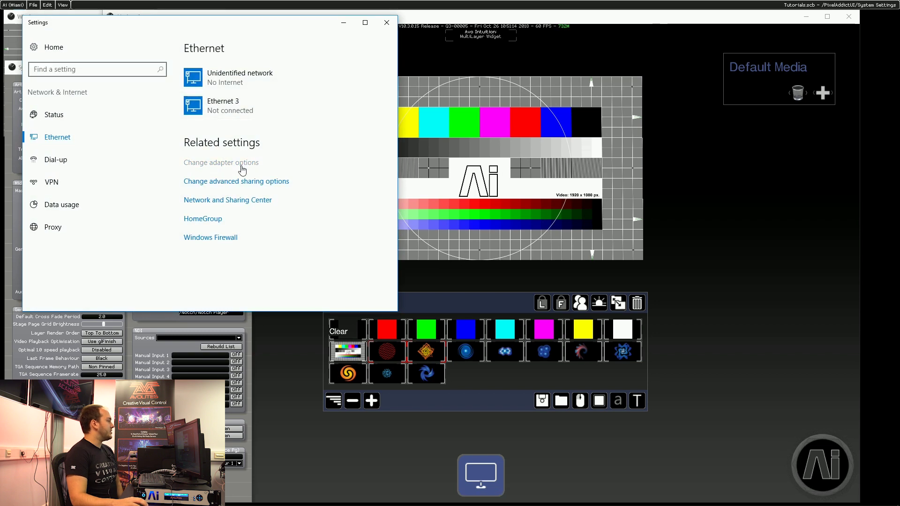
pyautogui.click(267, 167)
pyautogui.doubleClick(267, 168)
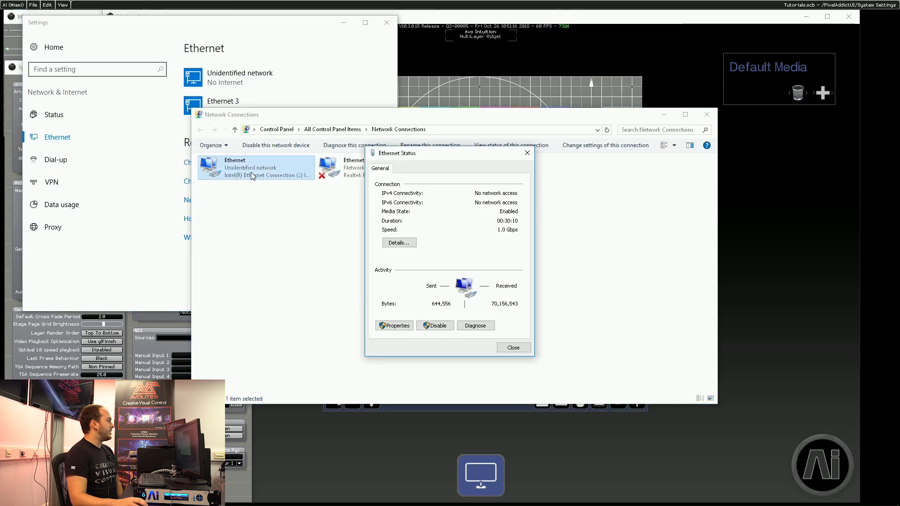
pyautogui.click(396, 325)
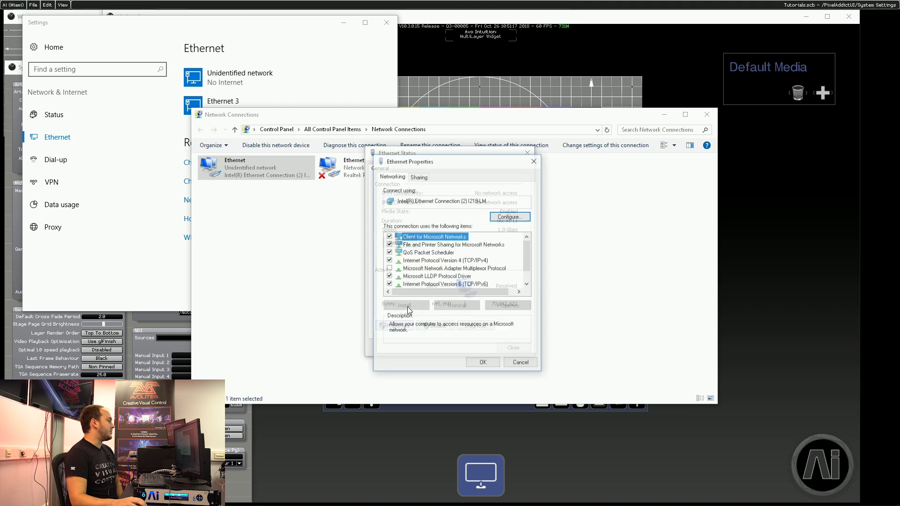
pyautogui.doubleClick(417, 260)
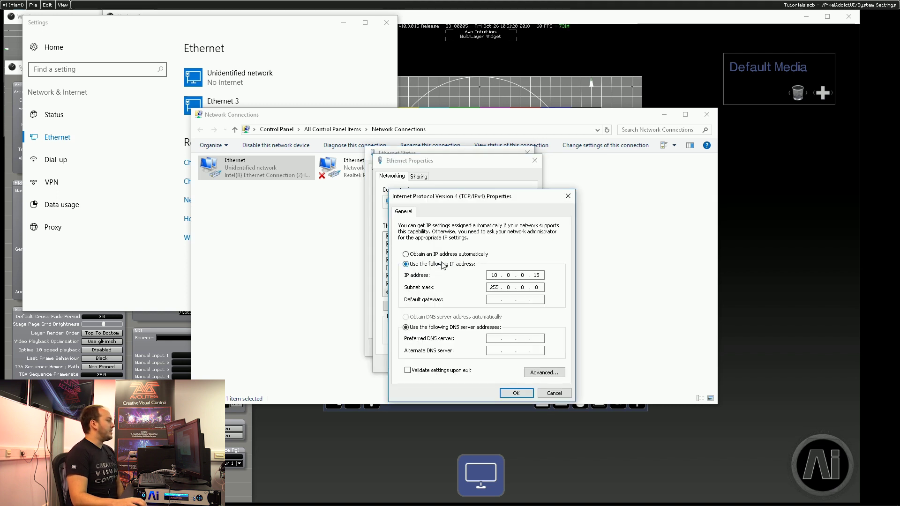